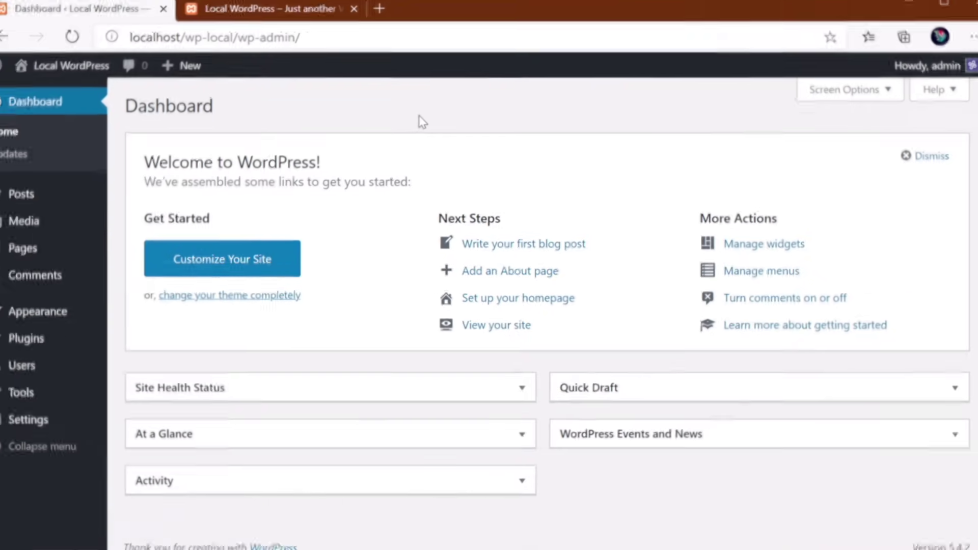
click(260, 22)
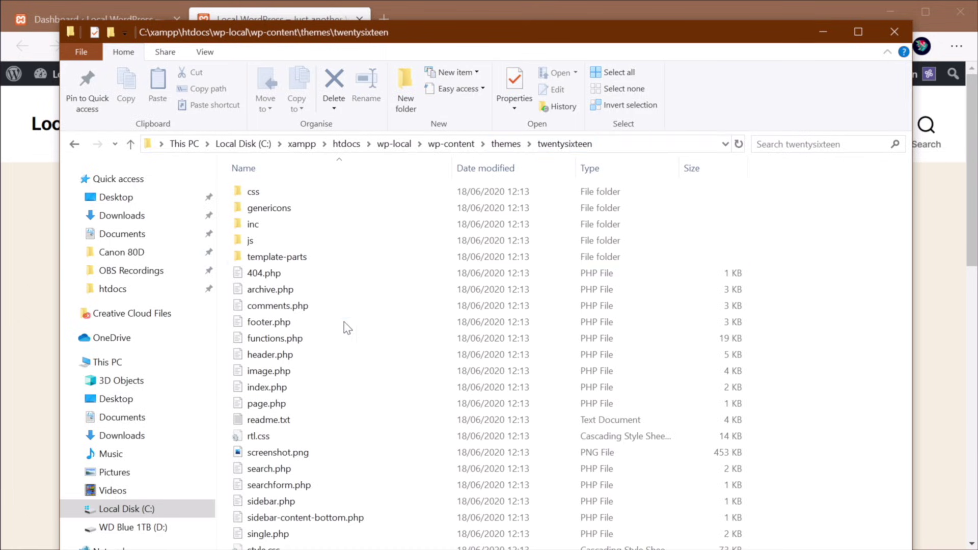
click(289, 360)
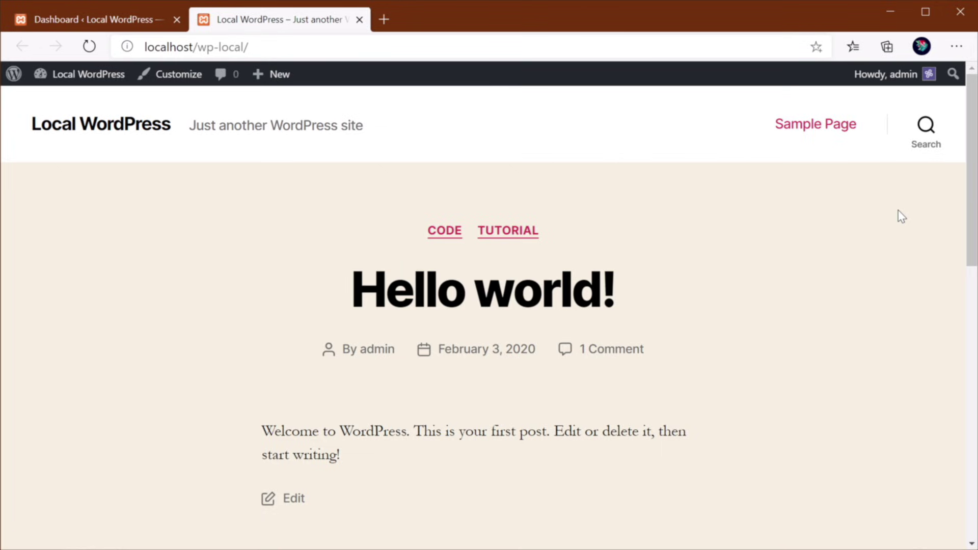
From the dashboard, open Appearance > Theme Editor with Twenty Twenty kept as the edited theme.
click(135, 20)
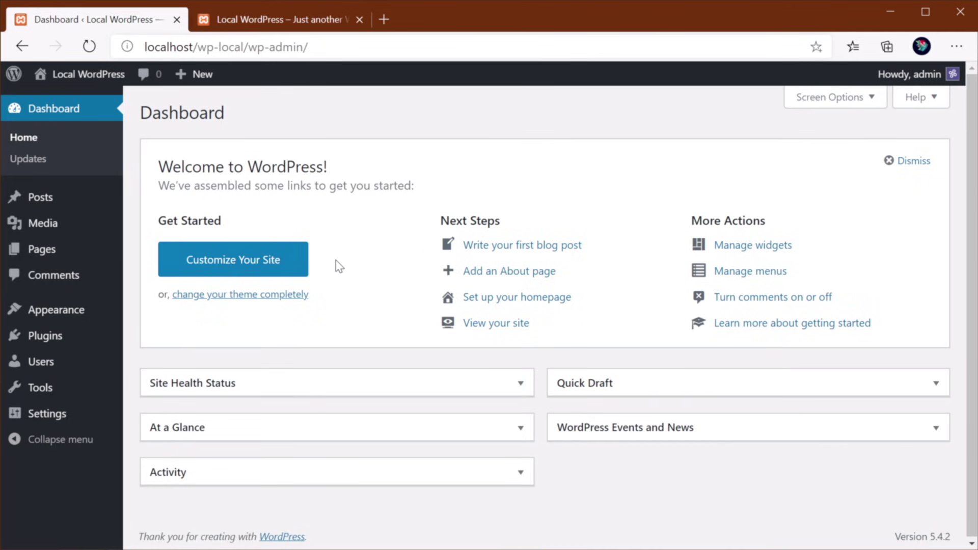
mouse_move(55, 309)
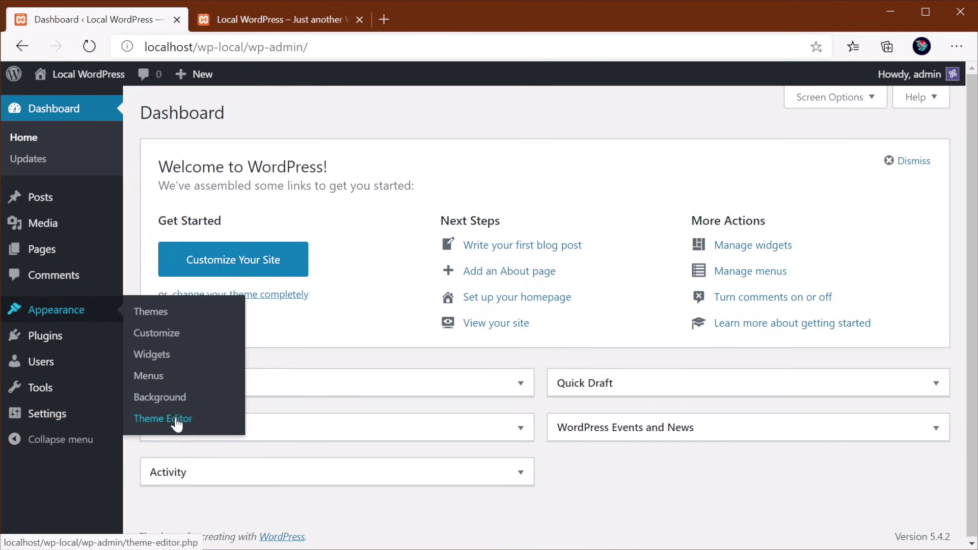
click(175, 421)
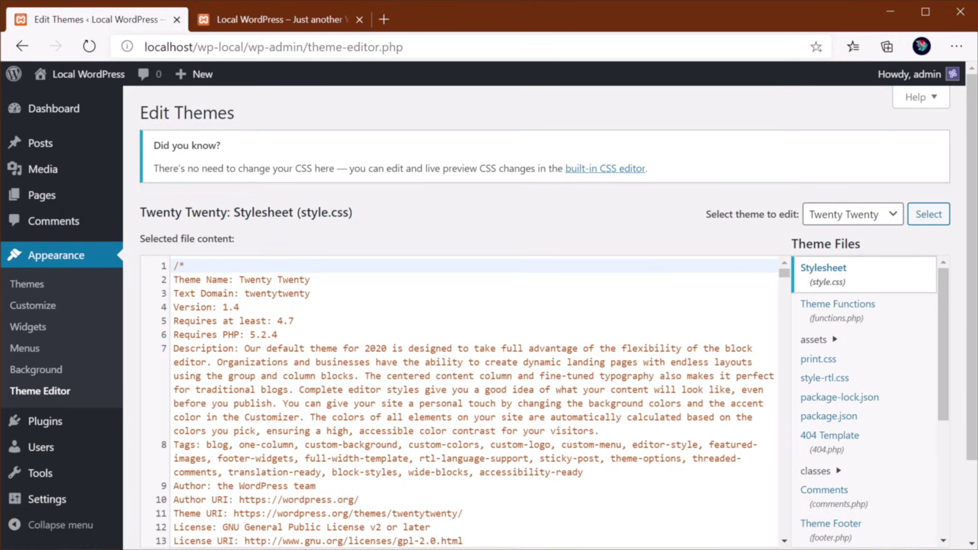
scroll(531, 404, down, 1)
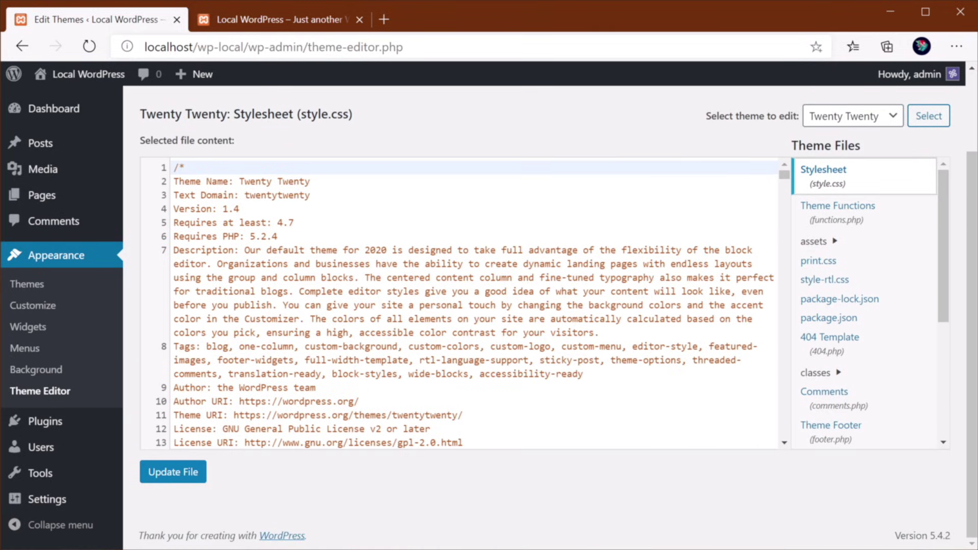
click(860, 117)
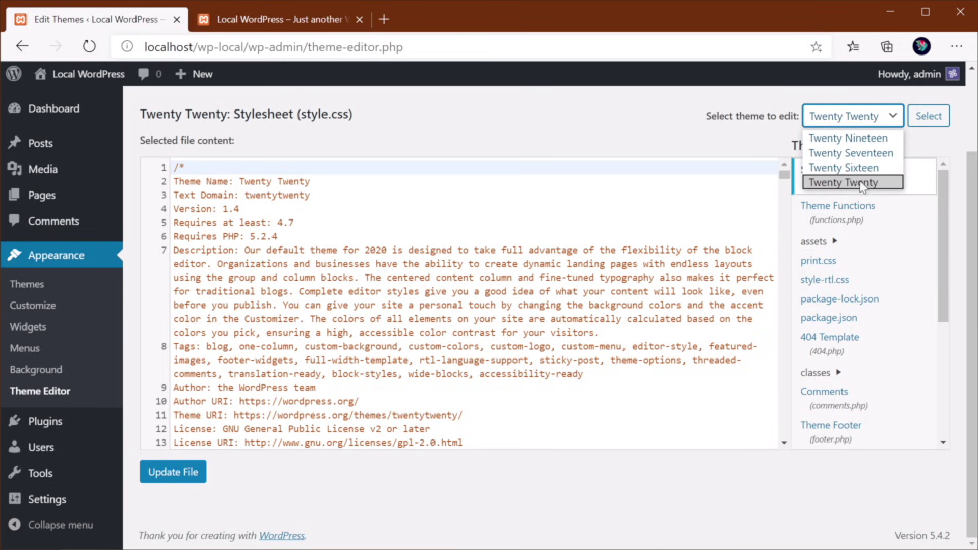
click(774, 143)
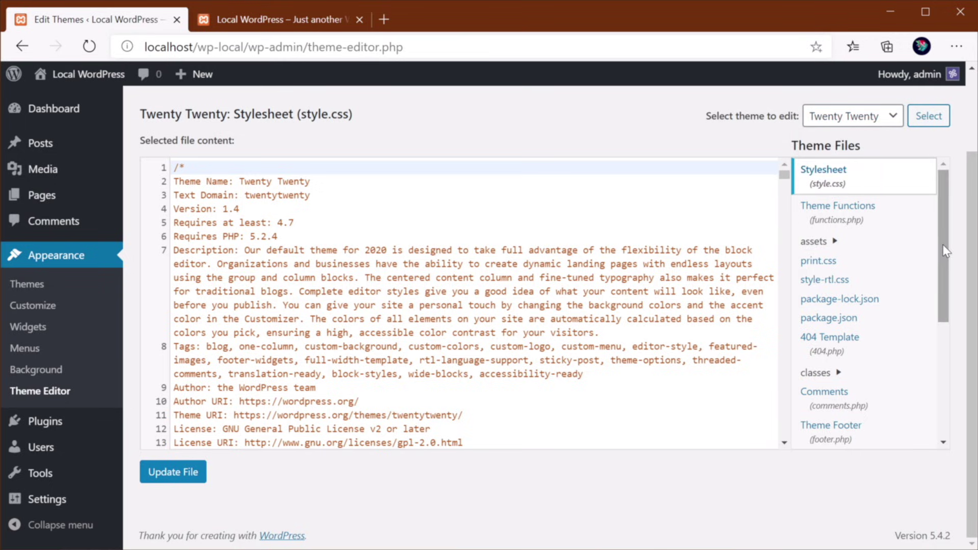
scroll(930, 322, down, 2)
scroll(931, 321, down, 1)
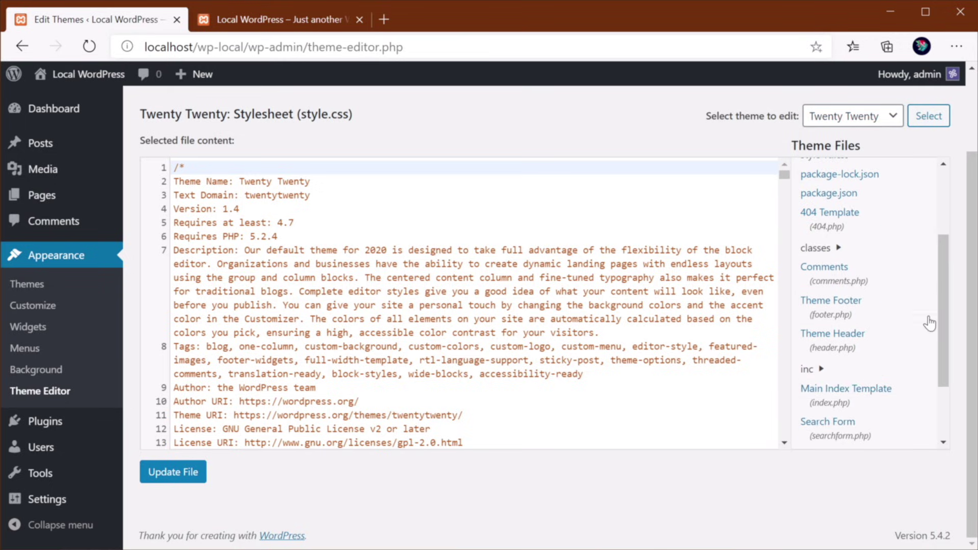
Load Twenty Twenty's header.php (Theme Header) and place the cursor in its code.
click(838, 340)
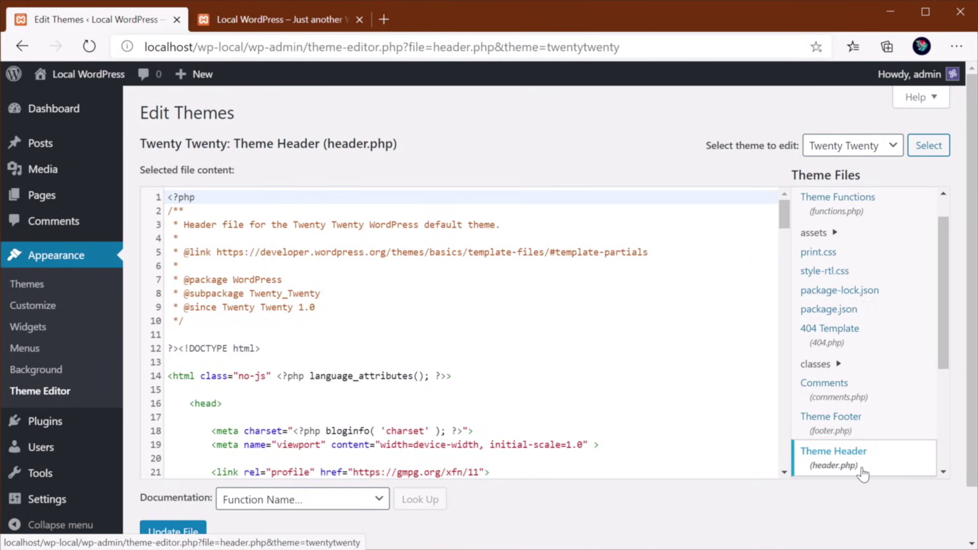
click(281, 280)
scroll(282, 280, down, 3)
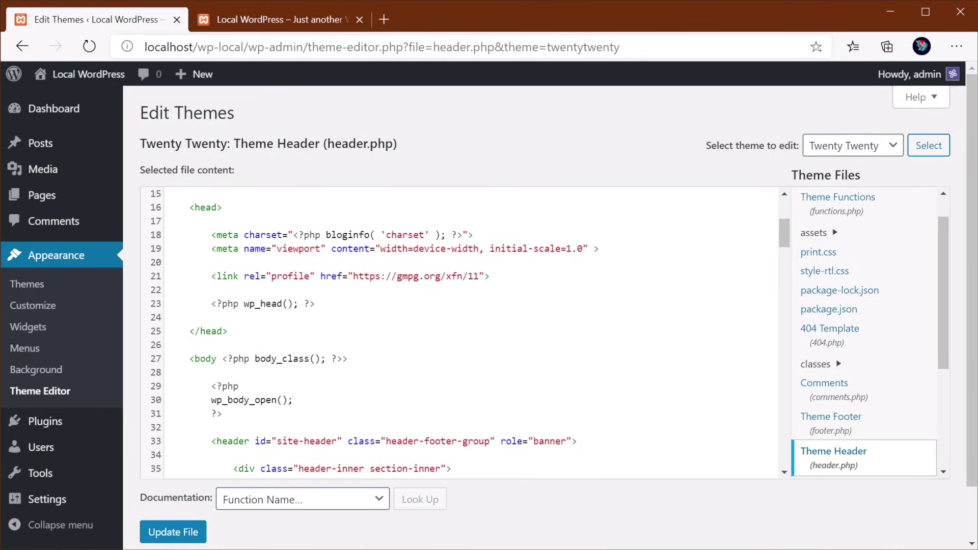
scroll(281, 280, down, 4)
scroll(281, 280, down, 3)
scroll(282, 280, down, 1)
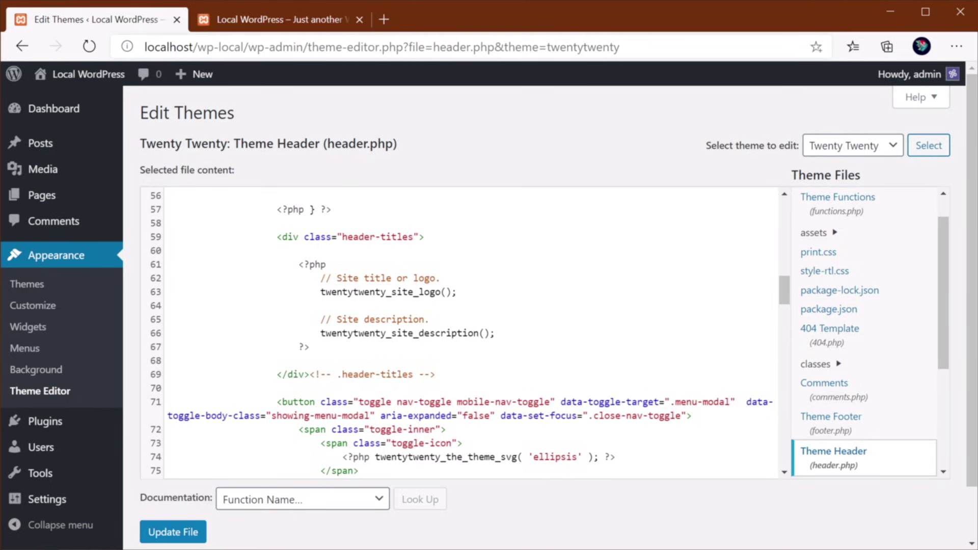
scroll(470, 336, up, 2)
scroll(470, 337, down, 1)
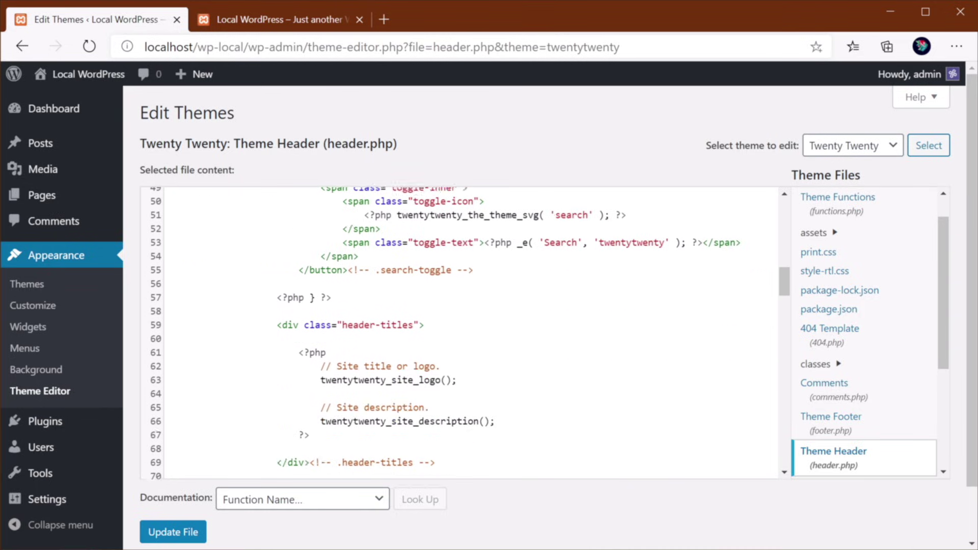
scroll(471, 337, down, 1)
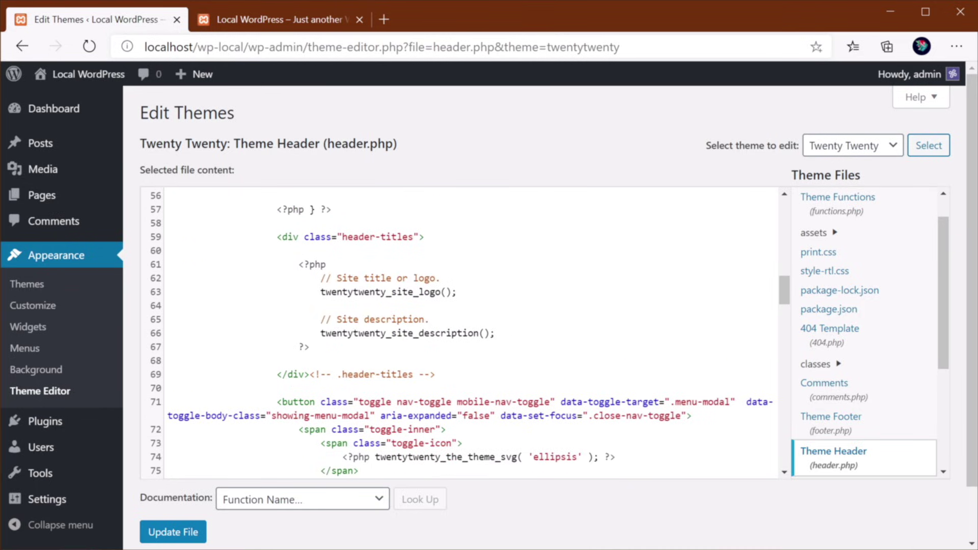
scroll(471, 337, down, 3)
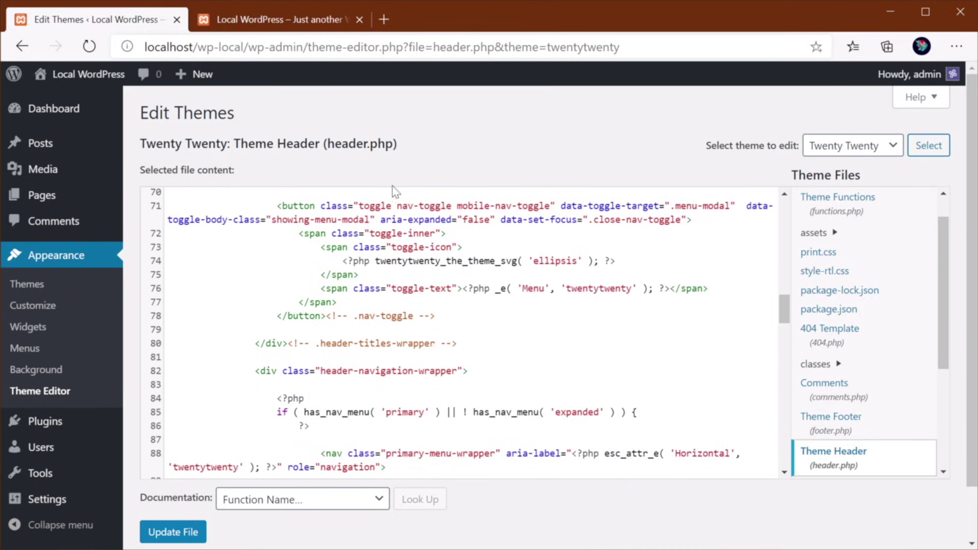
scroll(470, 337, down, 5)
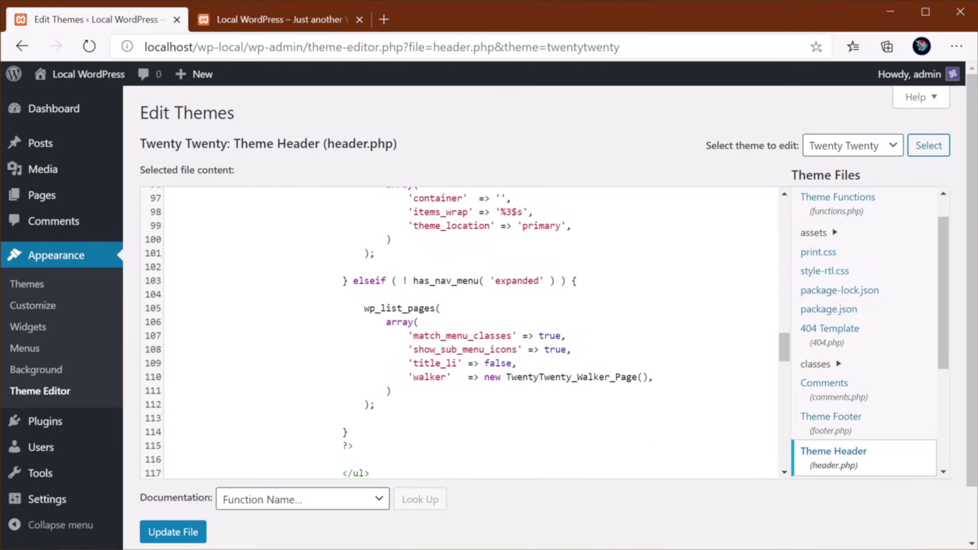
scroll(470, 337, down, 6)
scroll(471, 337, down, 8)
scroll(470, 337, down, 3)
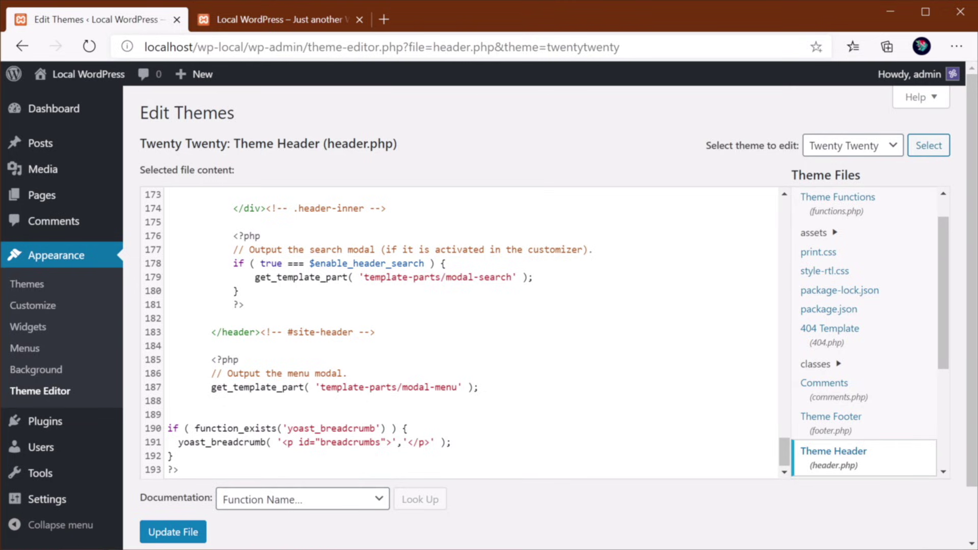
Add a <p>Hello!</p> line after </header>, save header.php, and view the front page.
click(459, 332)
key(Return)
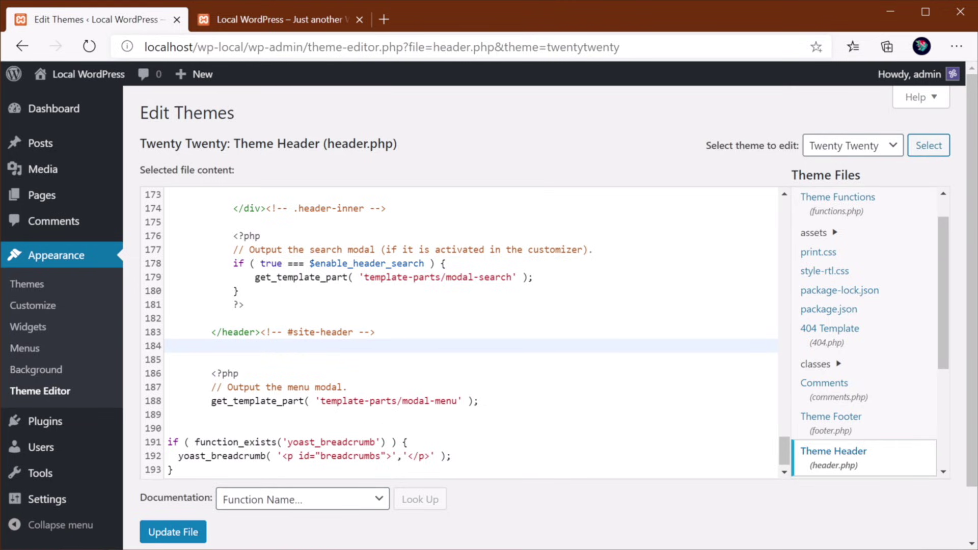
text(<p>)
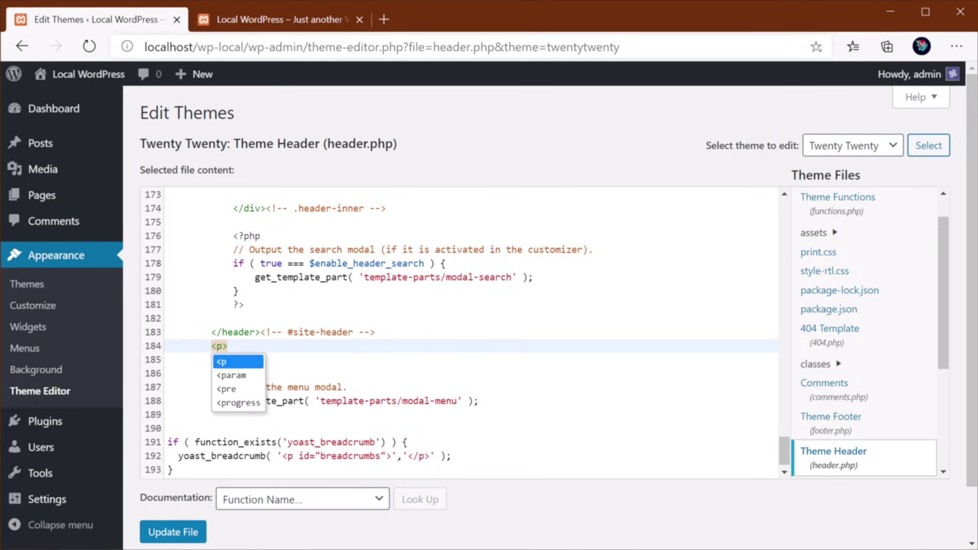
text(Hello)
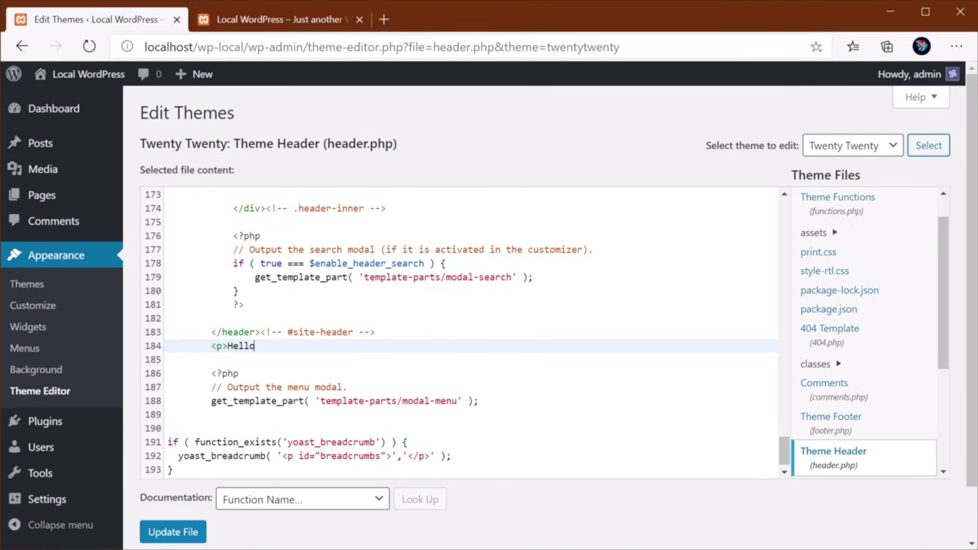
text(!</p>)
key(Return)
key(BackSpace)
key(Down)
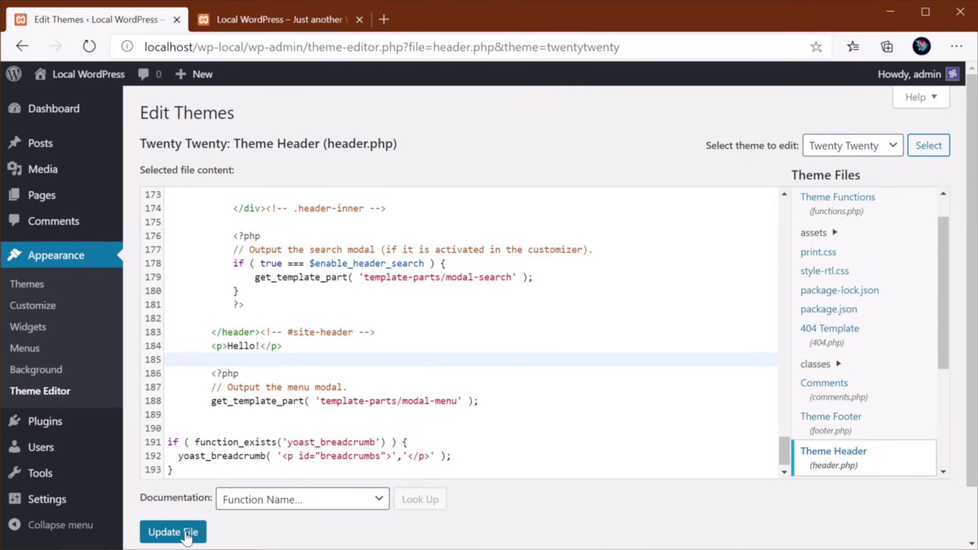
click(191, 534)
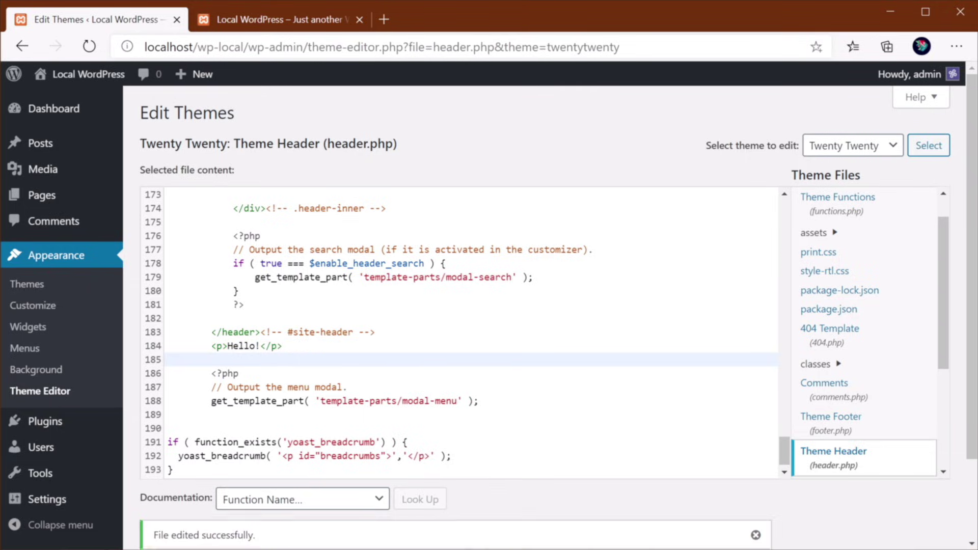
click(246, 20)
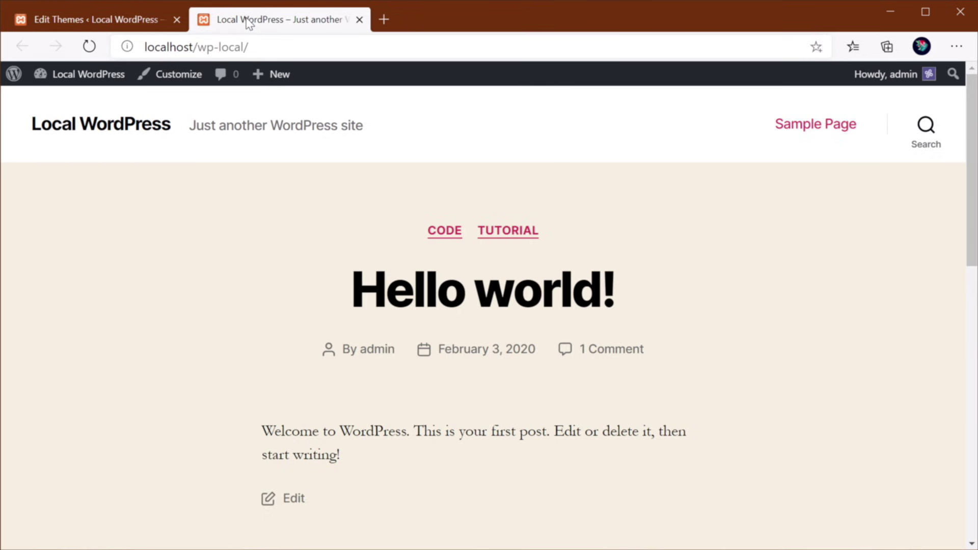
Reload the front page, select the new Hello! text, then return to the theme editor.
click(90, 47)
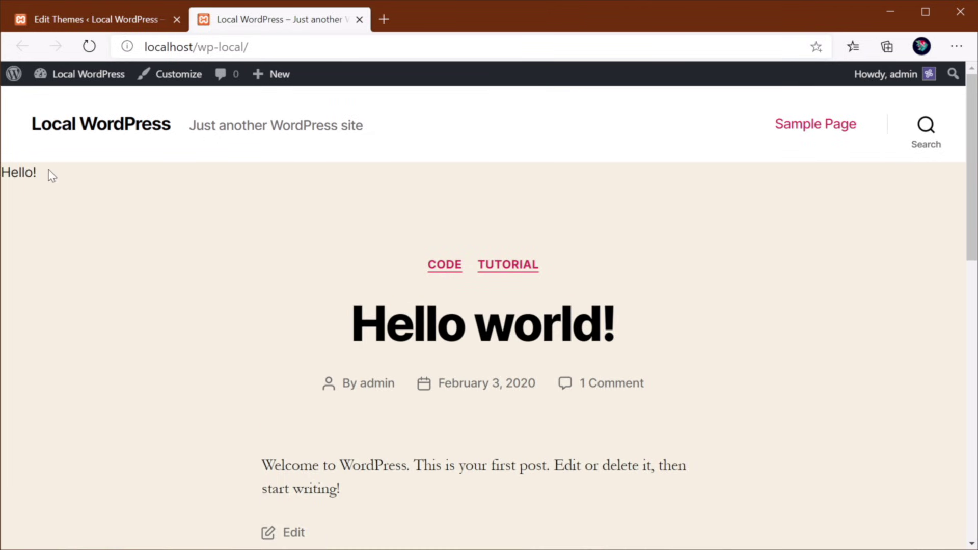
drag(49, 175, 2, 176)
click(56, 192)
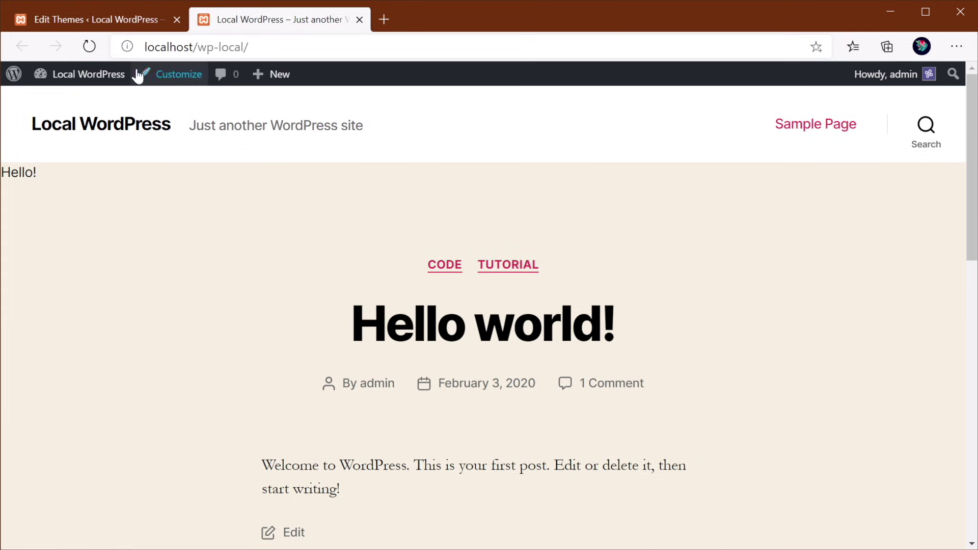
click(138, 21)
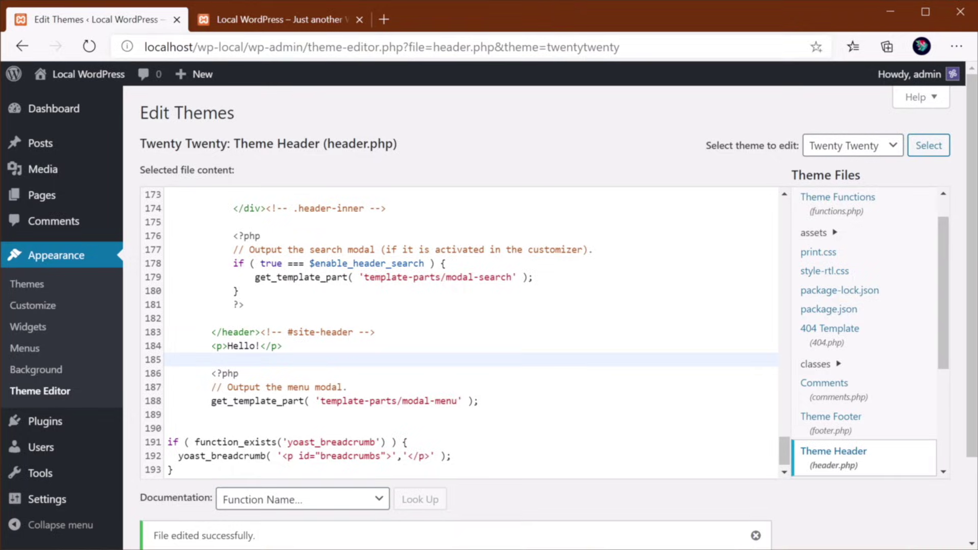
scroll(459, 332, up, 3)
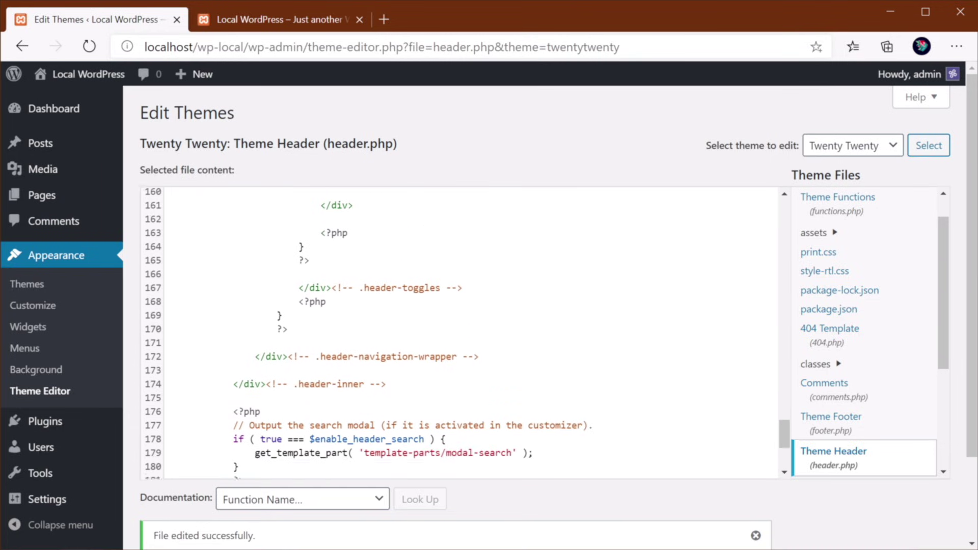
scroll(459, 333, up, 3)
scroll(459, 333, up, 3)
scroll(459, 333, up, 5)
scroll(459, 333, up, 5)
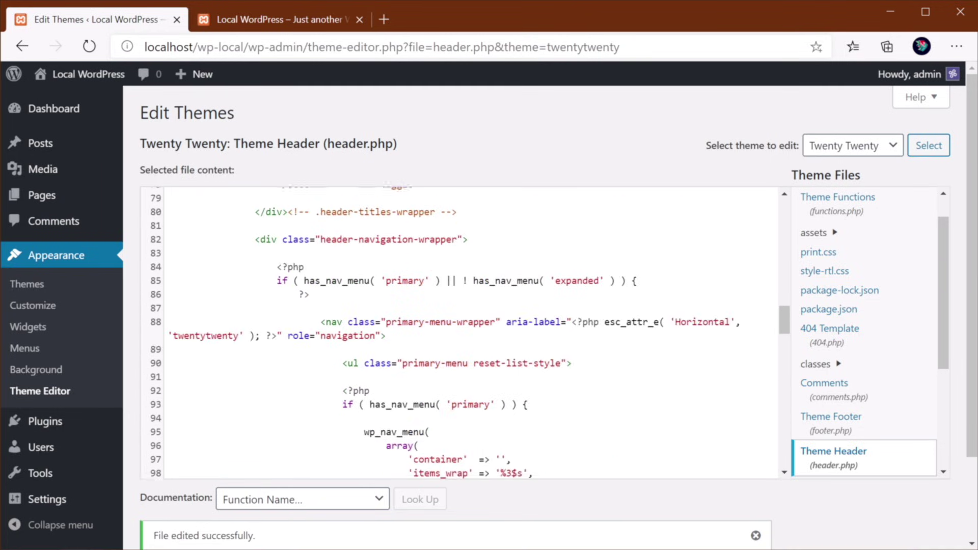
scroll(458, 332, up, 5)
scroll(459, 333, up, 2)
scroll(459, 333, up, 1)
scroll(459, 332, up, 5)
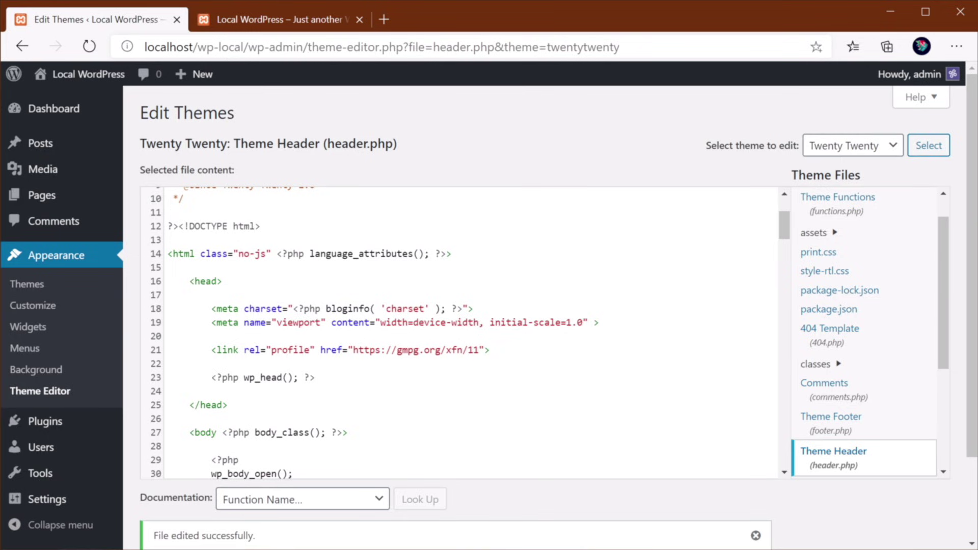
scroll(459, 332, up, 3)
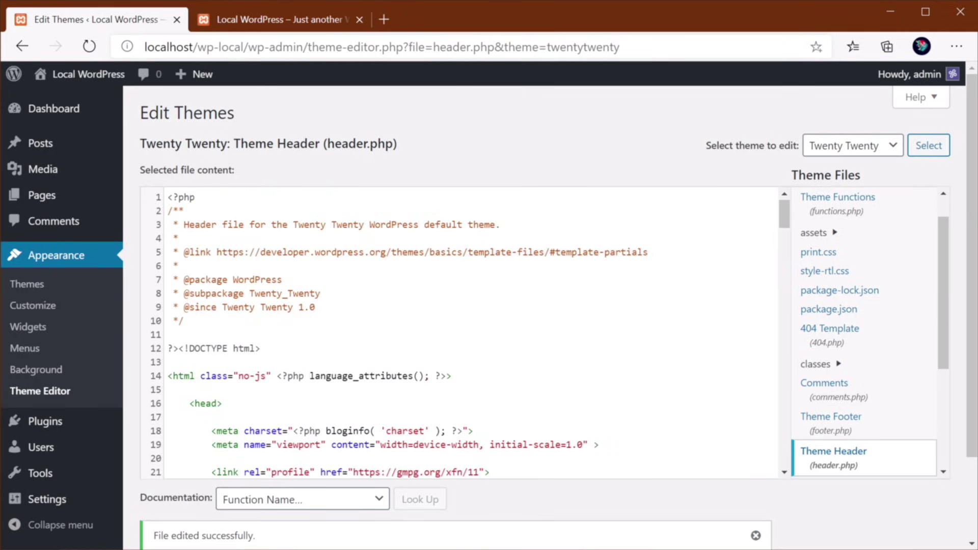